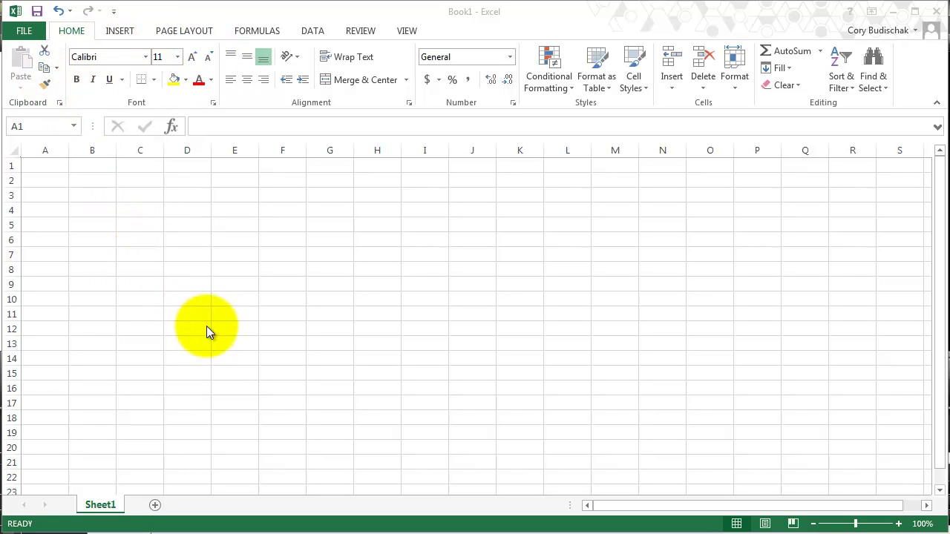
Enter "dummy" in cell B2 and "text" in cell B3.
{"action": "left_click", "coordinate": [101, 177]}
{"action": "type", "text": "dum"}
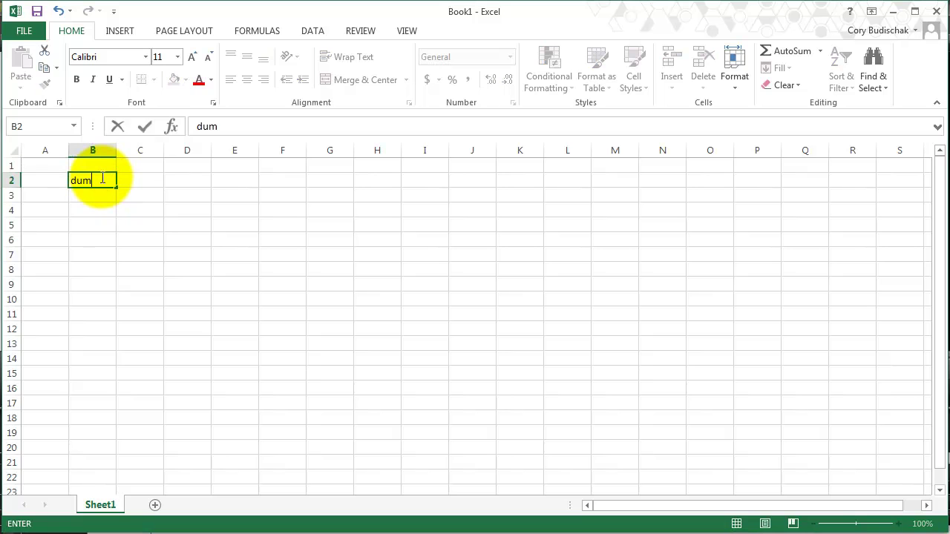
{"action": "type", "text": "my"}
{"action": "key", "text": "Return"}
{"action": "type", "text": "text"}
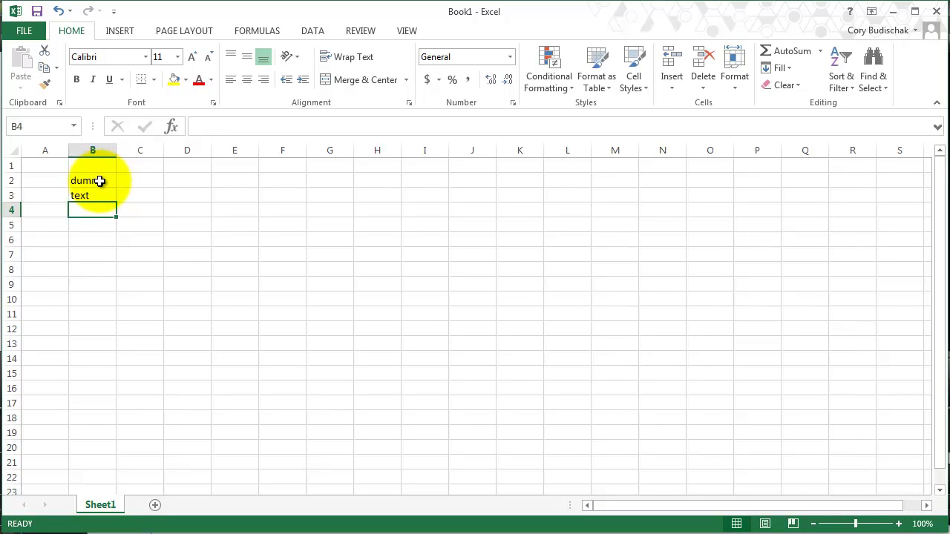
Set the text in cell B2 to the Algerian font at size 16.
{"action": "left_click", "coordinate": [99, 181]}
{"action": "left_click", "coordinate": [146, 58]}
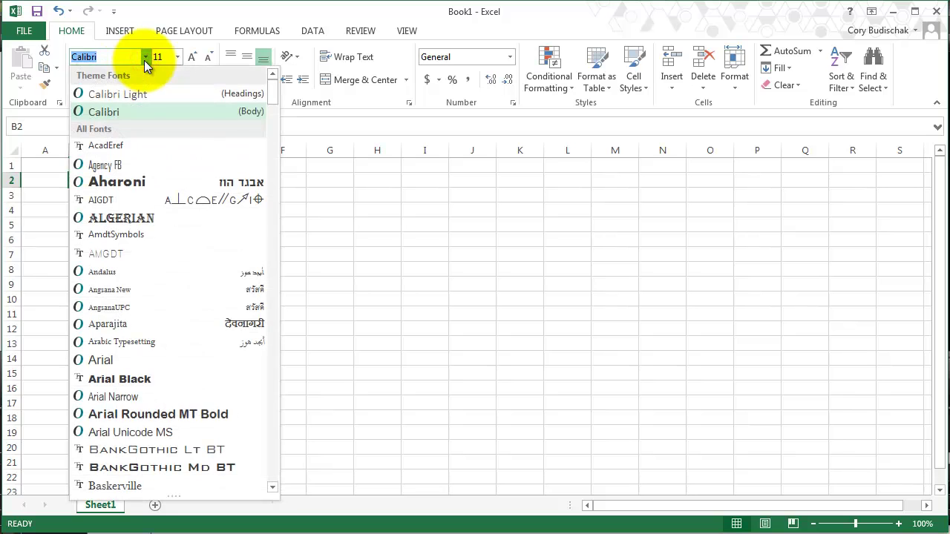
{"action": "left_click", "coordinate": [150, 216]}
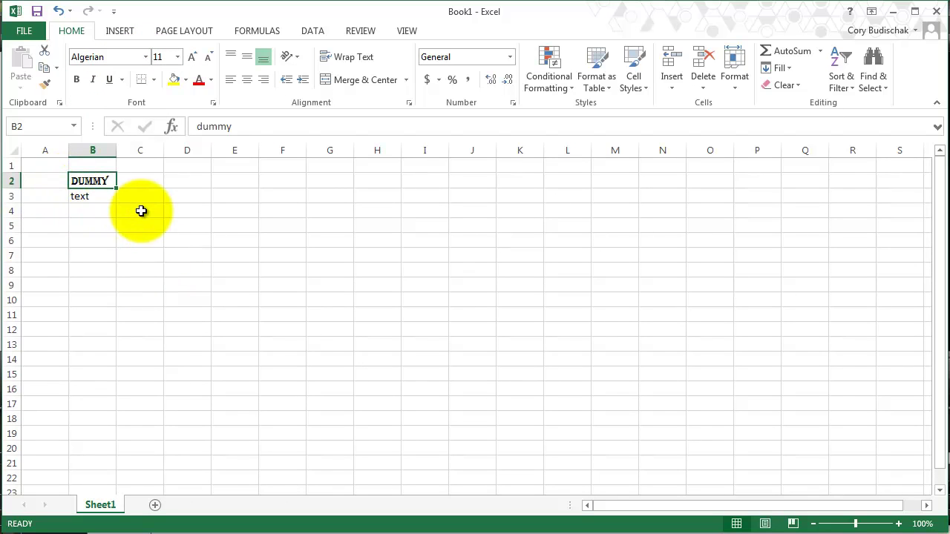
{"action": "left_click", "coordinate": [177, 57]}
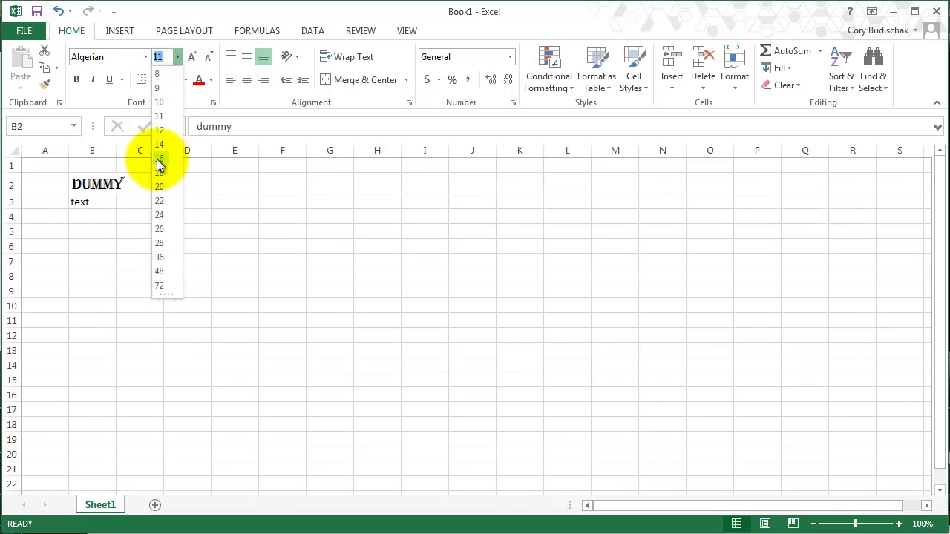
{"action": "left_click", "coordinate": [158, 159]}
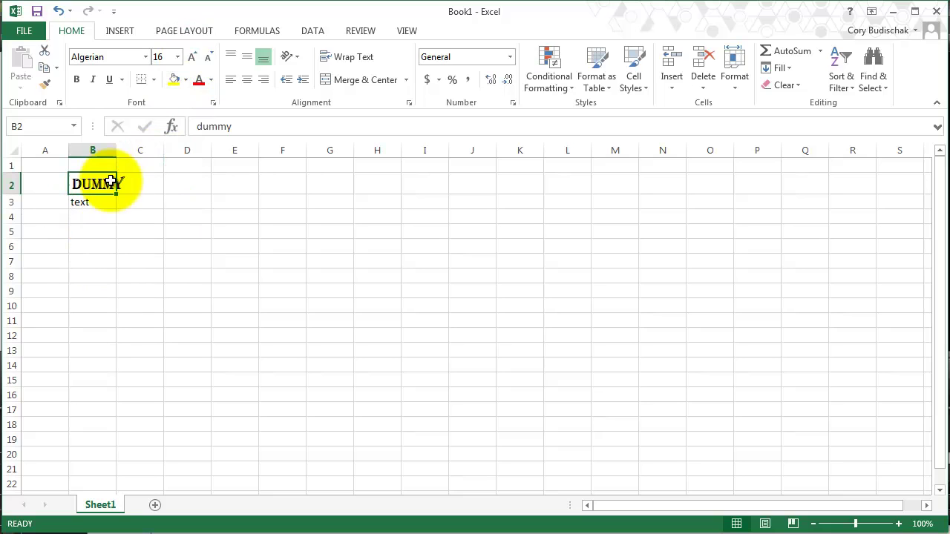
Grow and shrink the font size of cell B2 in single increments, finishing at size 18.
{"action": "left_click", "coordinate": [191, 57]}
{"action": "left_click", "coordinate": [191, 58]}
{"action": "left_click", "coordinate": [190, 57]}
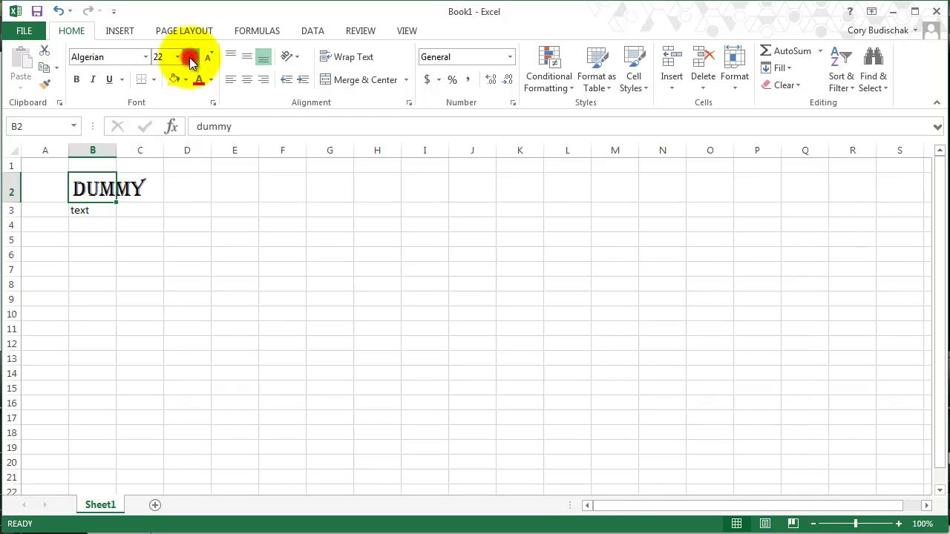
{"action": "left_click", "coordinate": [191, 57]}
{"action": "left_click", "coordinate": [206, 59]}
{"action": "left_click", "coordinate": [206, 59]}
{"action": "left_click", "coordinate": [206, 59]}
{"action": "left_click", "coordinate": [205, 59]}
{"action": "left_click", "coordinate": [205, 60]}
{"action": "left_click", "coordinate": [205, 59]}
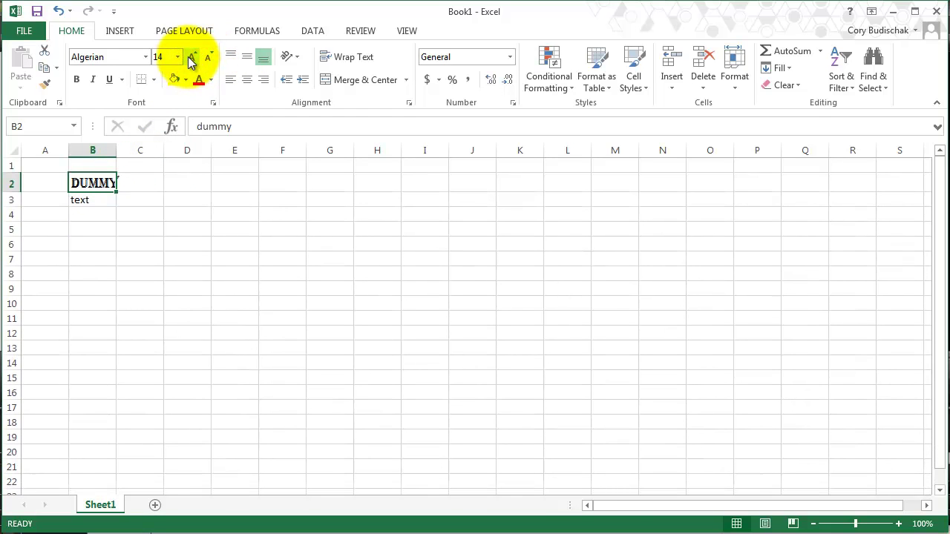
{"action": "left_click", "coordinate": [190, 59]}
{"action": "left_click", "coordinate": [190, 59]}
{"action": "left_click", "coordinate": [190, 60]}
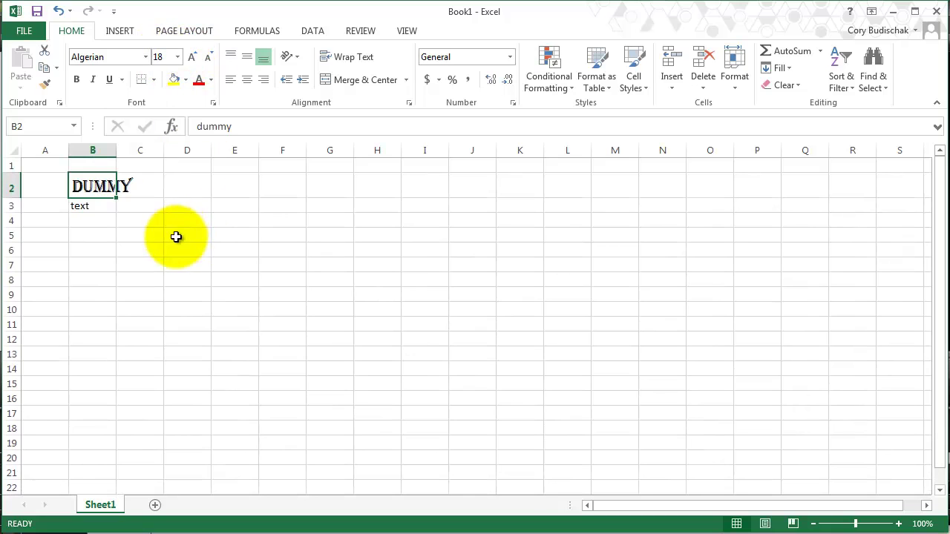
Toggle bold, italic and underline on and off for the text in cell B2.
{"action": "left_click", "coordinate": [76, 81]}
{"action": "left_click", "coordinate": [76, 81]}
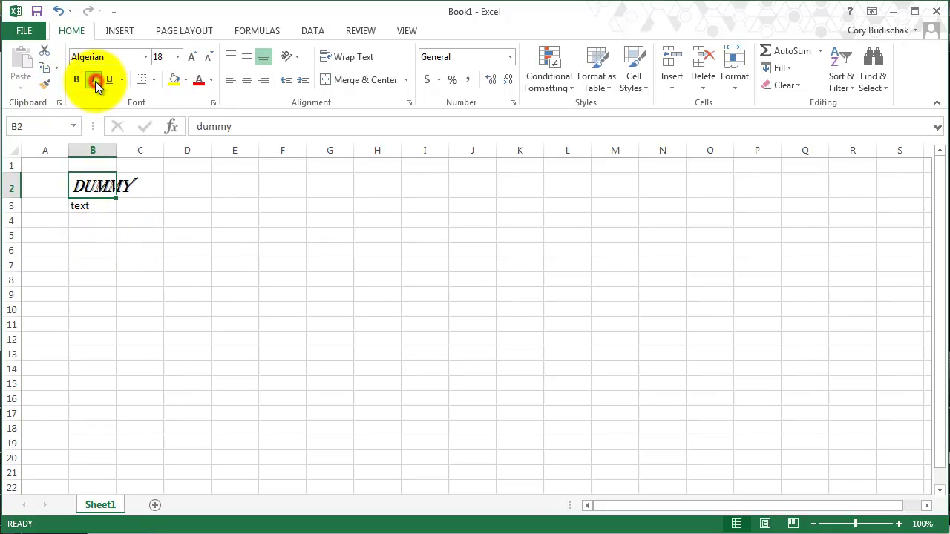
{"action": "left_click", "coordinate": [110, 80]}
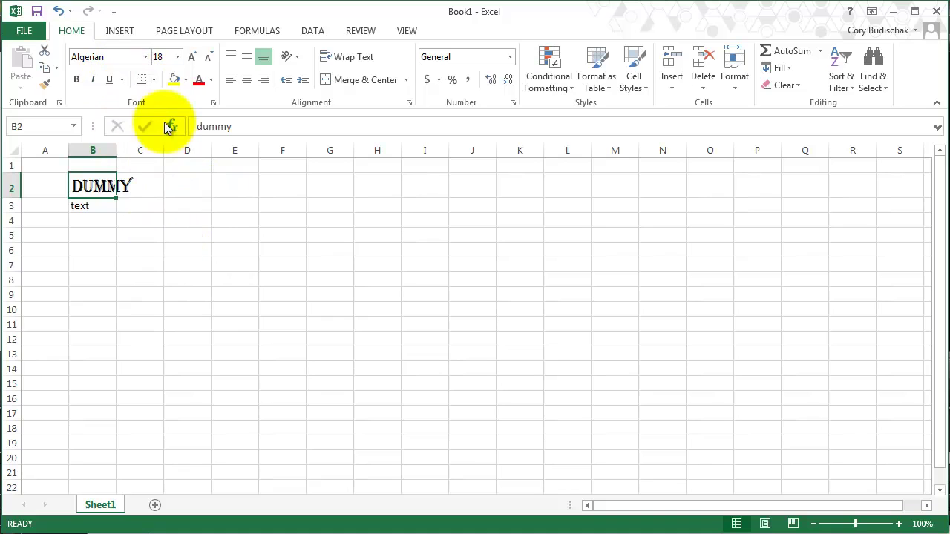
Fill cell B2 with the gold theme color and set its font color to the green theme color.
{"action": "left_click", "coordinate": [186, 80]}
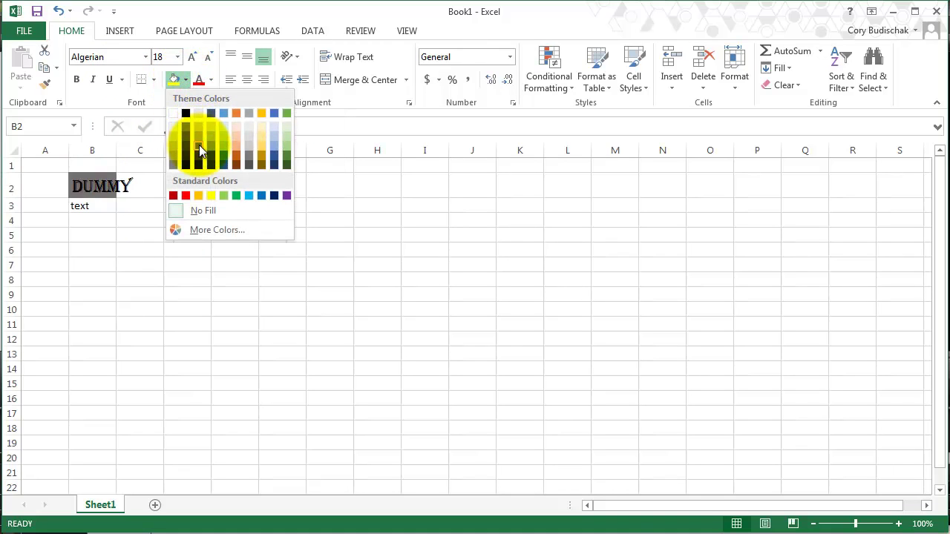
{"action": "left_click", "coordinate": [263, 113]}
{"action": "left_click", "coordinate": [211, 79]}
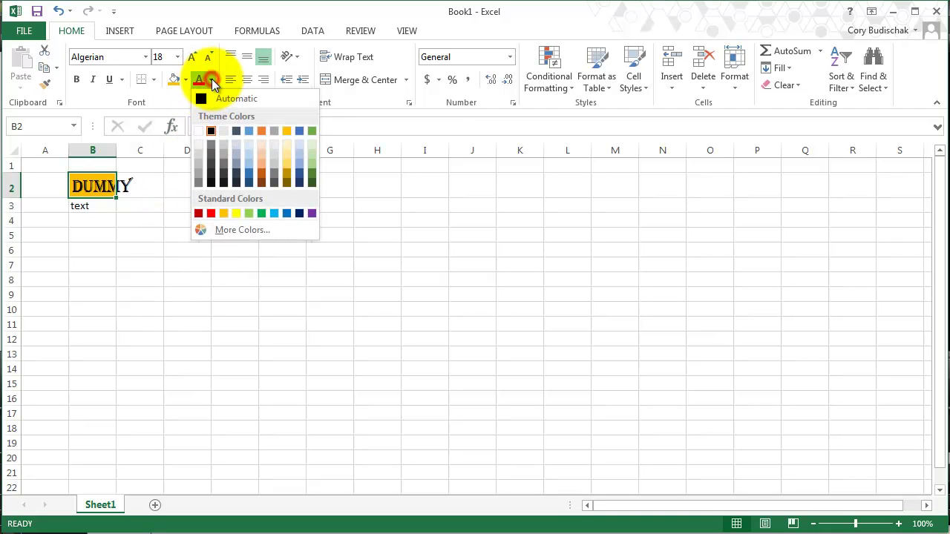
{"action": "left_click", "coordinate": [312, 130]}
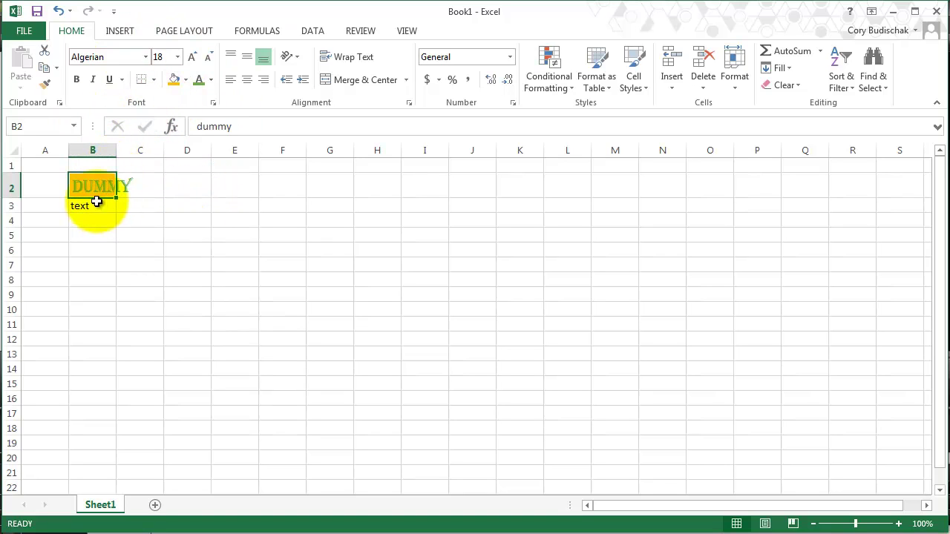
Reset the text in cell B2 to the normal font, Calibri Regular 11 in black, through the Format Cells font settings.
{"action": "left_click", "coordinate": [213, 103]}
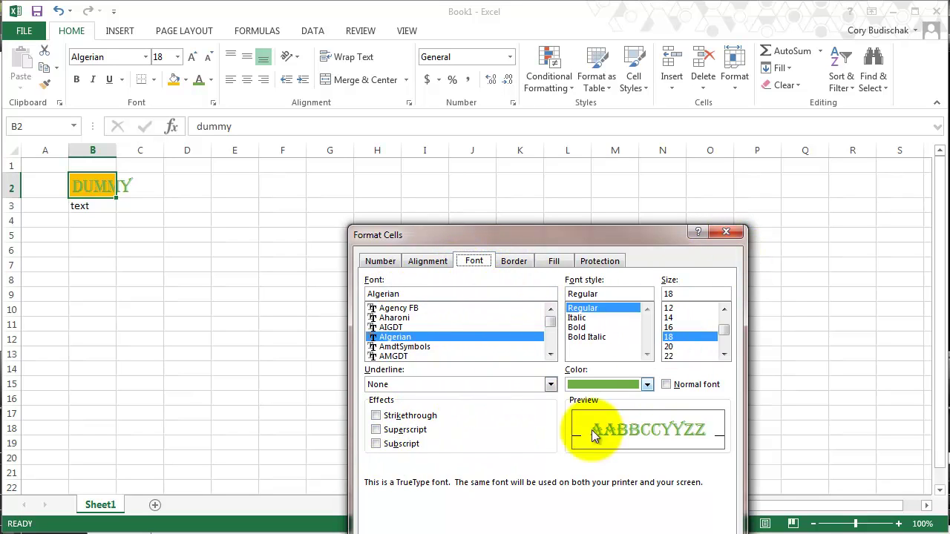
{"action": "left_click", "coordinate": [667, 384]}
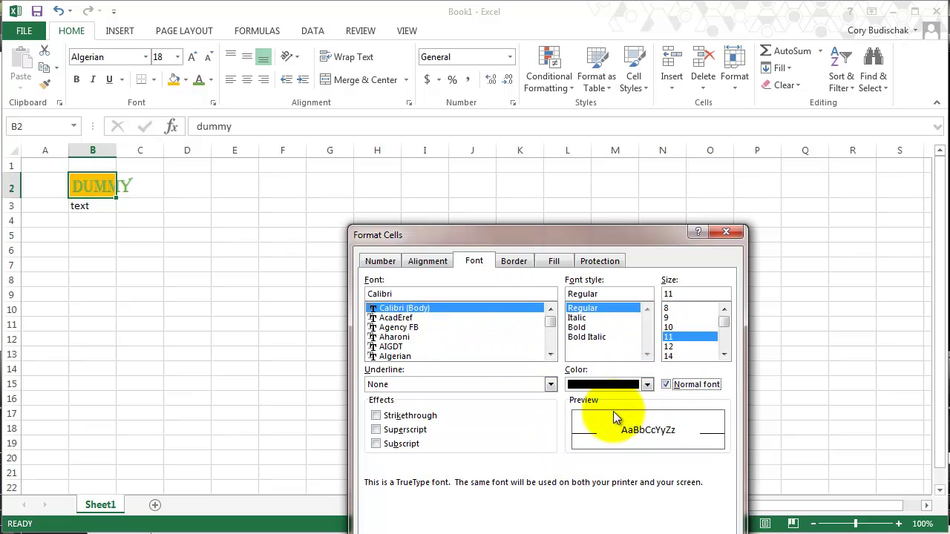
{"action": "left_click_drag", "start_coordinate": [603, 236], "coordinate": [506, 157]}
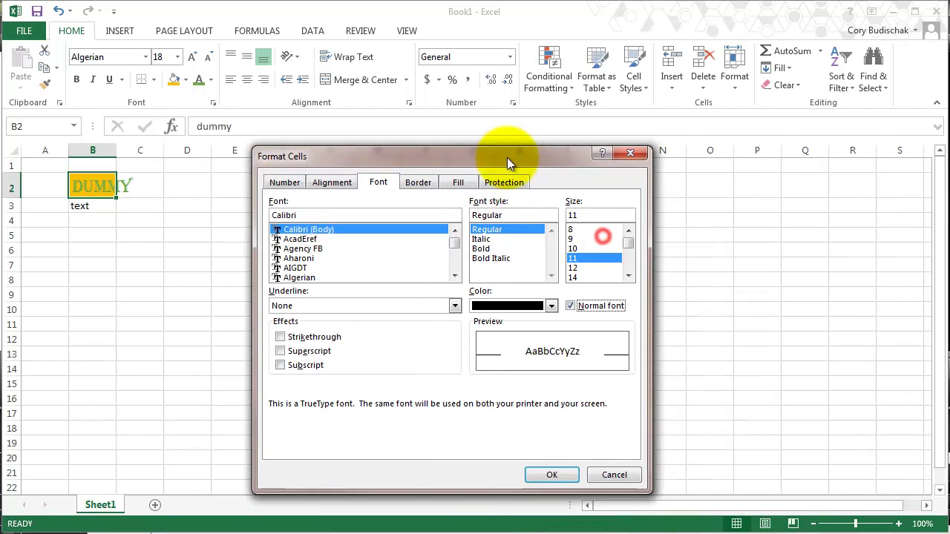
{"action": "left_click", "coordinate": [550, 476]}
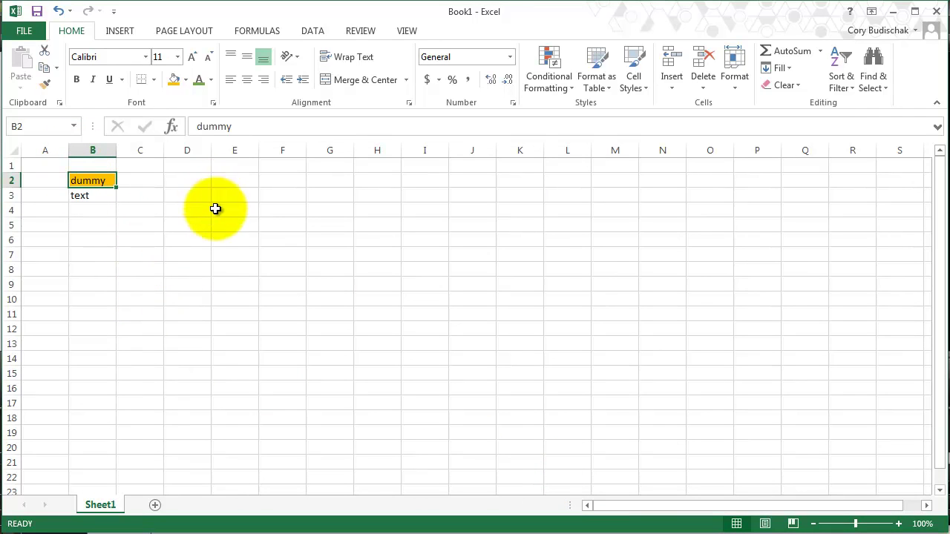
Add a bottom border to cell B2.
{"action": "left_click", "coordinate": [154, 79]}
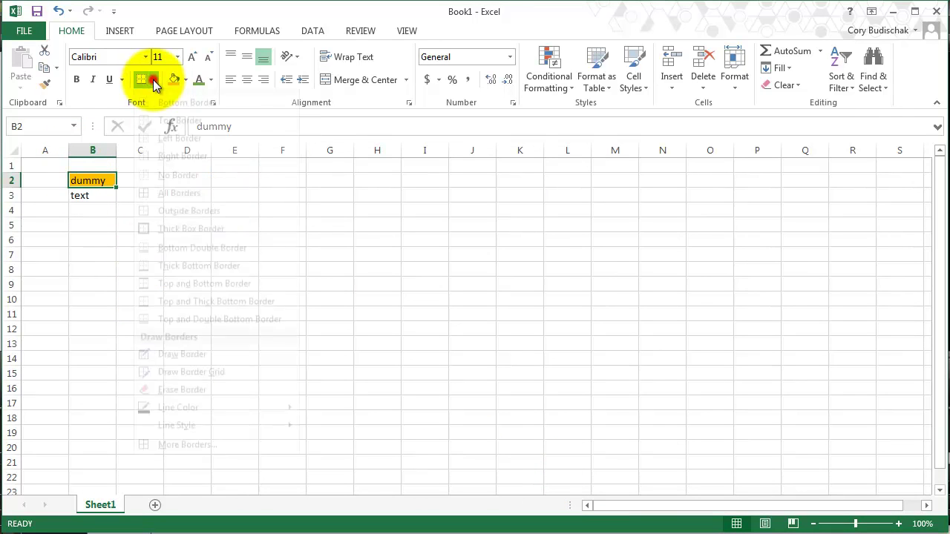
{"action": "left_click", "coordinate": [178, 119]}
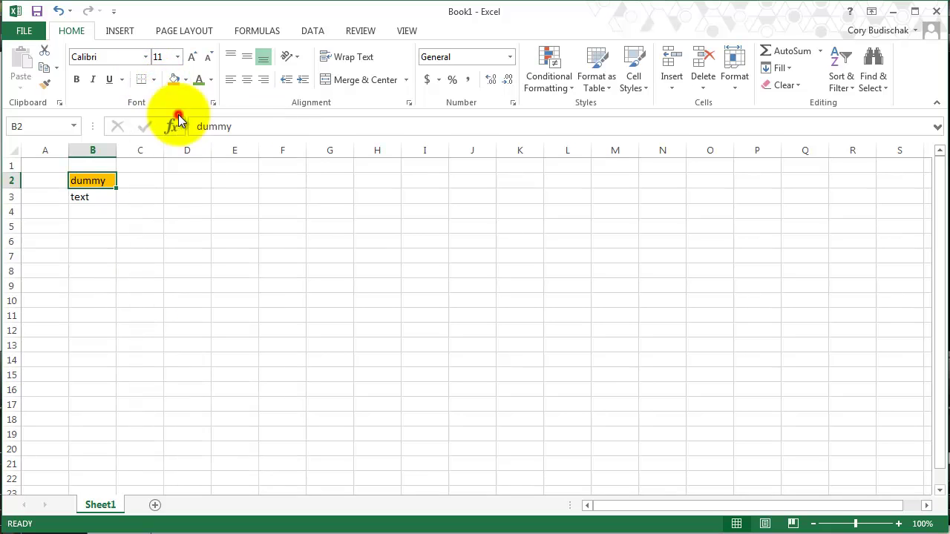
{"action": "left_click", "coordinate": [267, 224]}
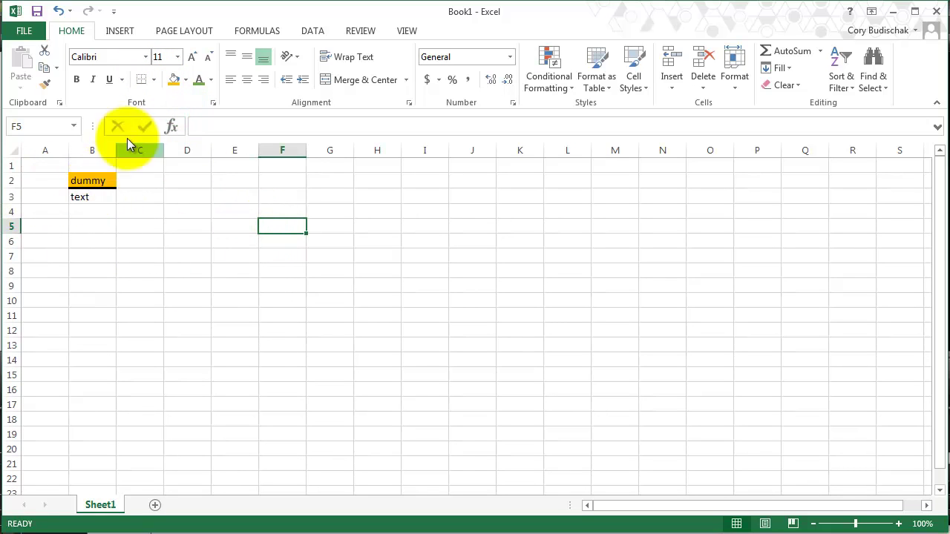
Apply All Borders to the empty cell G4.
{"action": "left_click", "coordinate": [153, 80]}
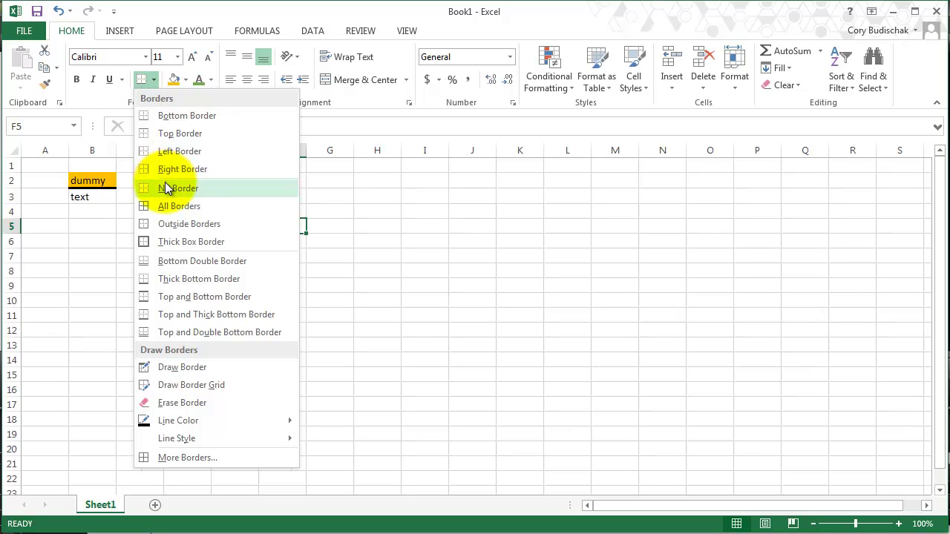
{"action": "left_click", "coordinate": [428, 239]}
{"action": "left_click", "coordinate": [348, 212]}
{"action": "left_click", "coordinate": [153, 79]}
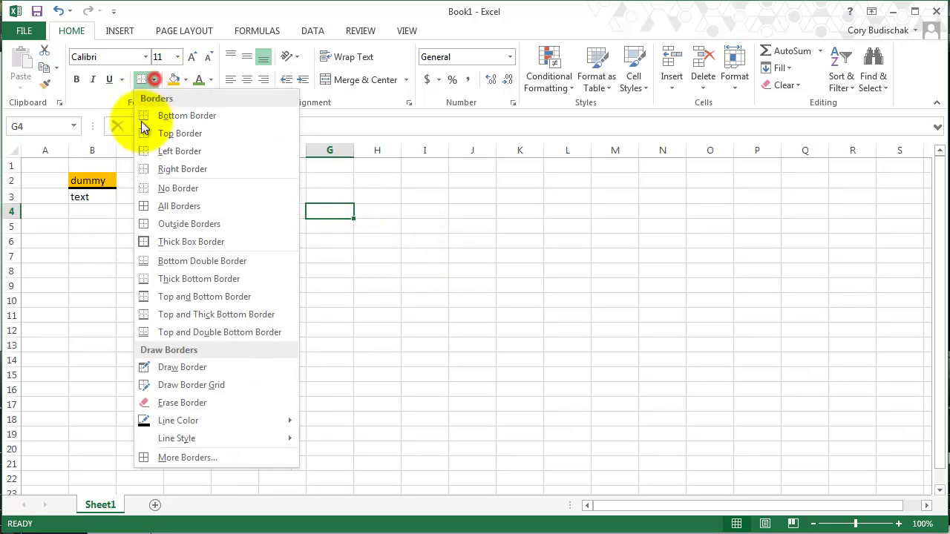
{"action": "left_click", "coordinate": [167, 206]}
{"action": "left_click", "coordinate": [313, 243]}
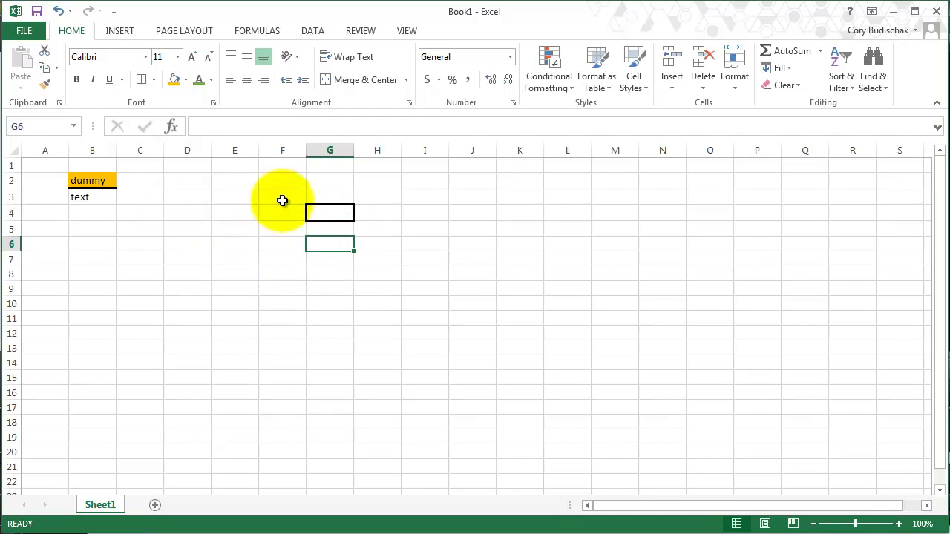
{"action": "left_click", "coordinate": [156, 79]}
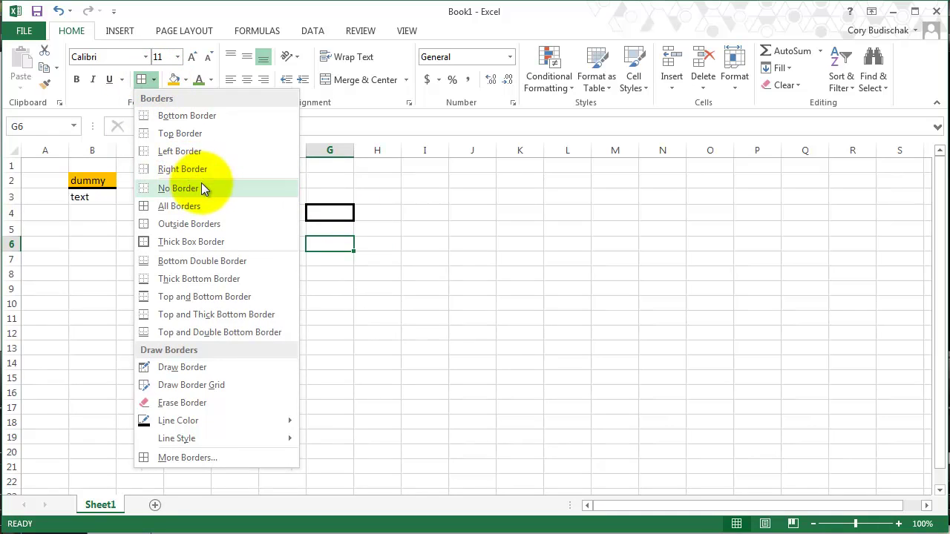
{"action": "left_click", "coordinate": [200, 243]}
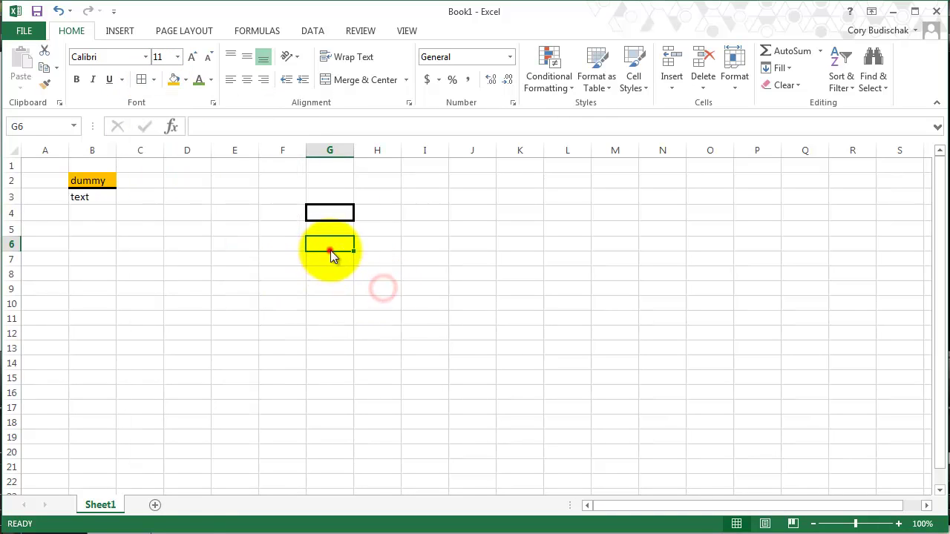
{"action": "left_click", "coordinate": [463, 333]}
Put a Thick Box Border around the range E6:J13.
{"action": "left_click_drag", "start_coordinate": [233, 242], "coordinate": [483, 349]}
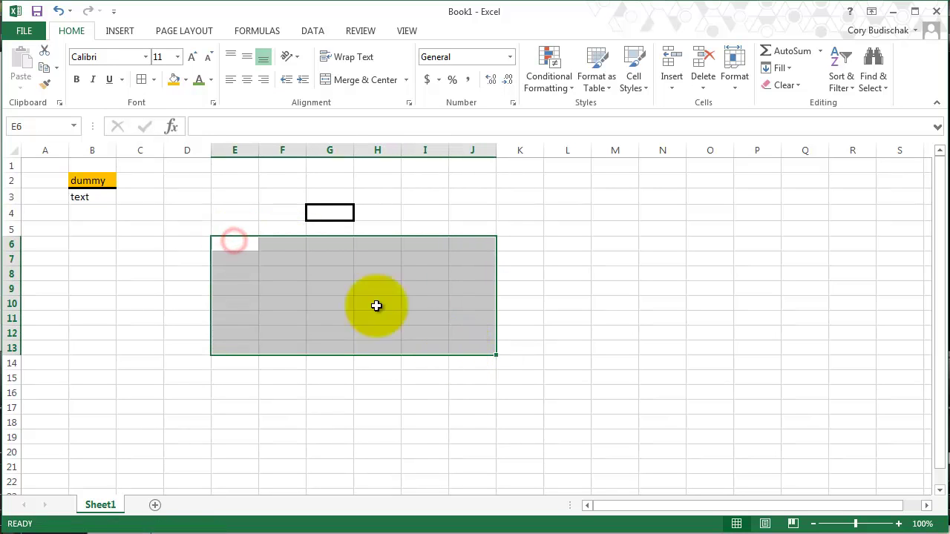
{"action": "left_click", "coordinate": [155, 79]}
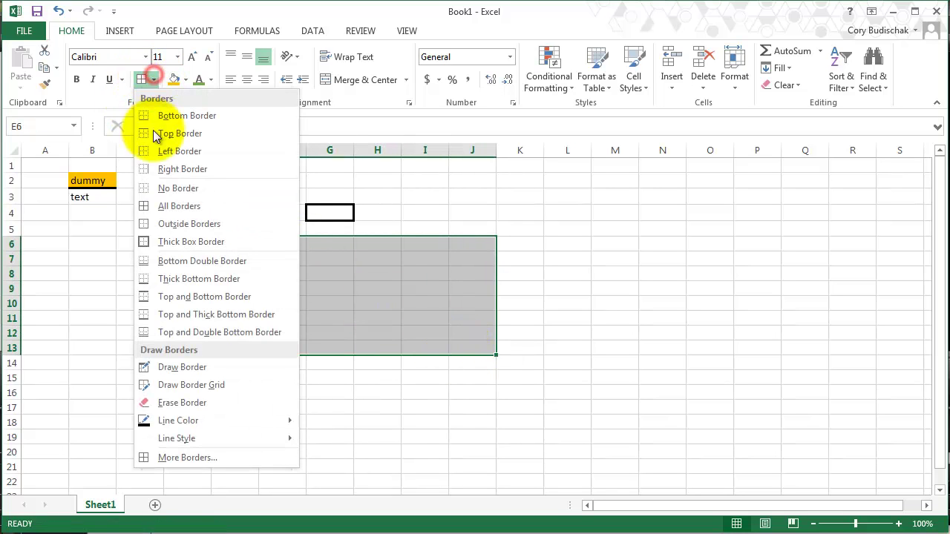
{"action": "left_click", "coordinate": [166, 239]}
{"action": "left_click", "coordinate": [475, 288]}
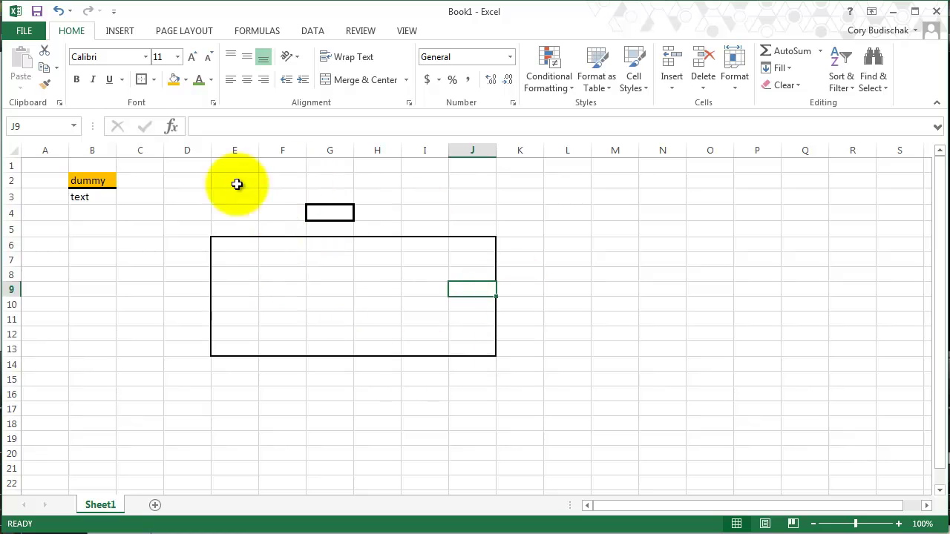
Use Draw Border to draw lines above and below B6:C6, along both sides of B6:B7, and along the right side of B9:B11.
{"action": "left_click", "coordinate": [154, 83]}
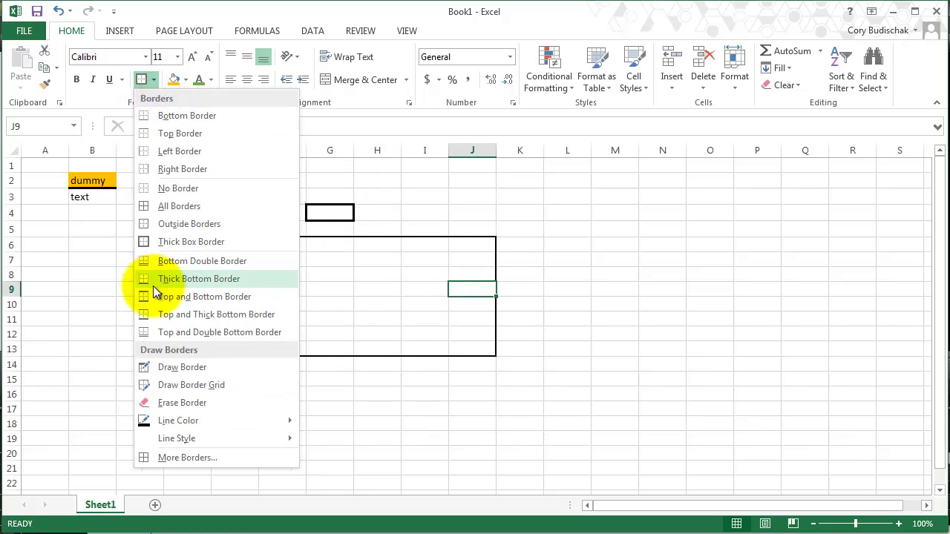
{"action": "left_click", "coordinate": [179, 368]}
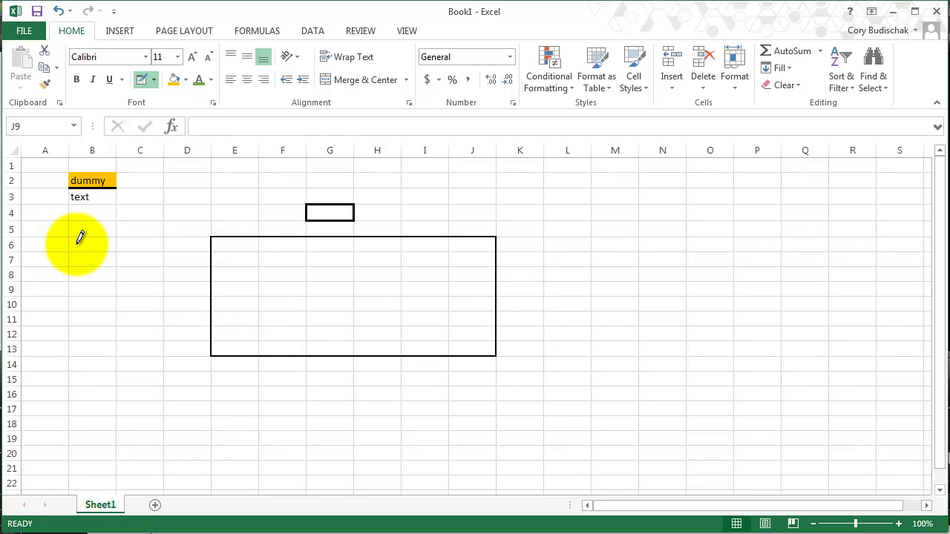
{"action": "mouse_move", "coordinate": [81, 234]}
{"action": "left_mouse_down"}
{"action": "mouse_move", "coordinate": [131, 234]}
{"action": "mouse_move", "coordinate": [117, 264]}
{"action": "left_mouse_up"}
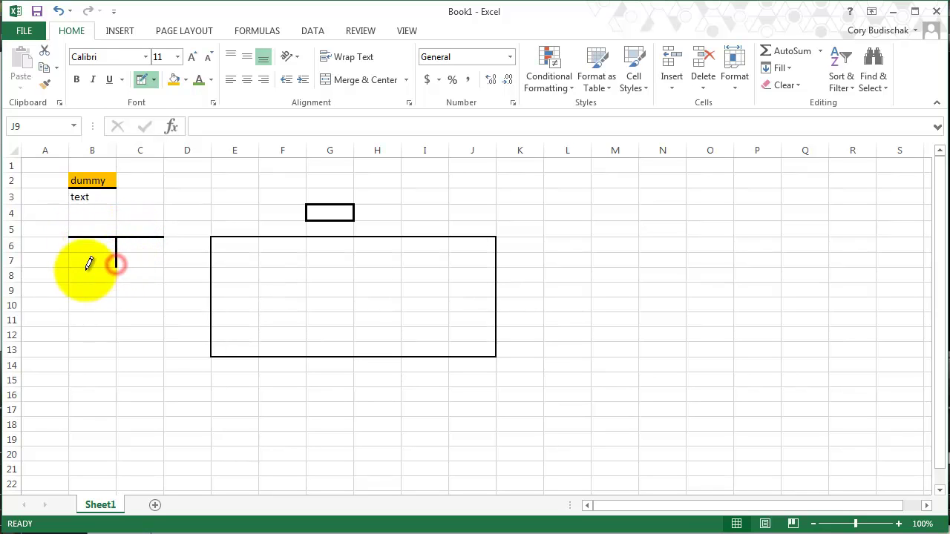
{"action": "left_click", "coordinate": [69, 265]}
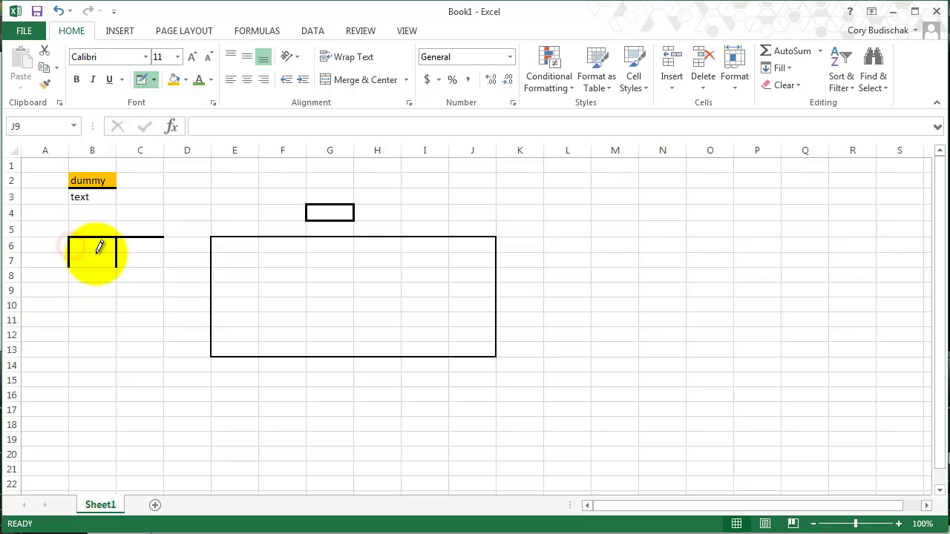
{"action": "left_click", "coordinate": [96, 254]}
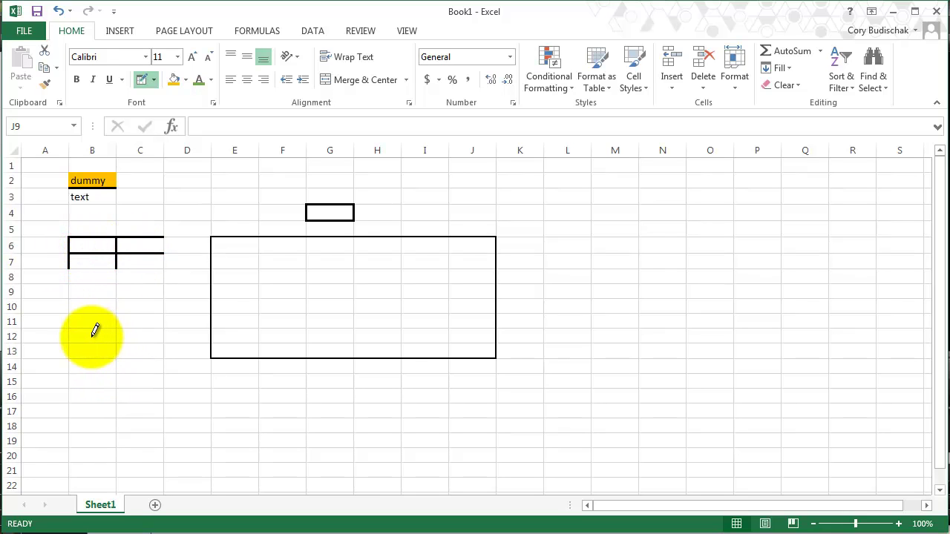
{"action": "left_click_drag", "start_coordinate": [119, 288], "coordinate": [117, 324]}
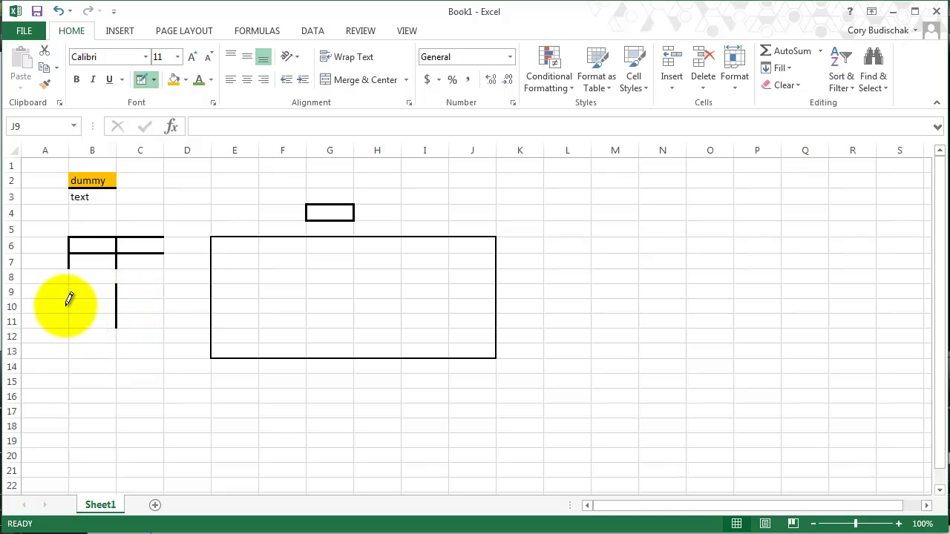
Draw a border line along the left side of B9:B10 and a box border around B12:C15.
{"action": "mouse_move", "coordinate": [68, 303]}
{"action": "left_mouse_down"}
{"action": "mouse_move", "coordinate": [70, 288]}
{"action": "mouse_move", "coordinate": [77, 291]}
{"action": "left_mouse_up"}
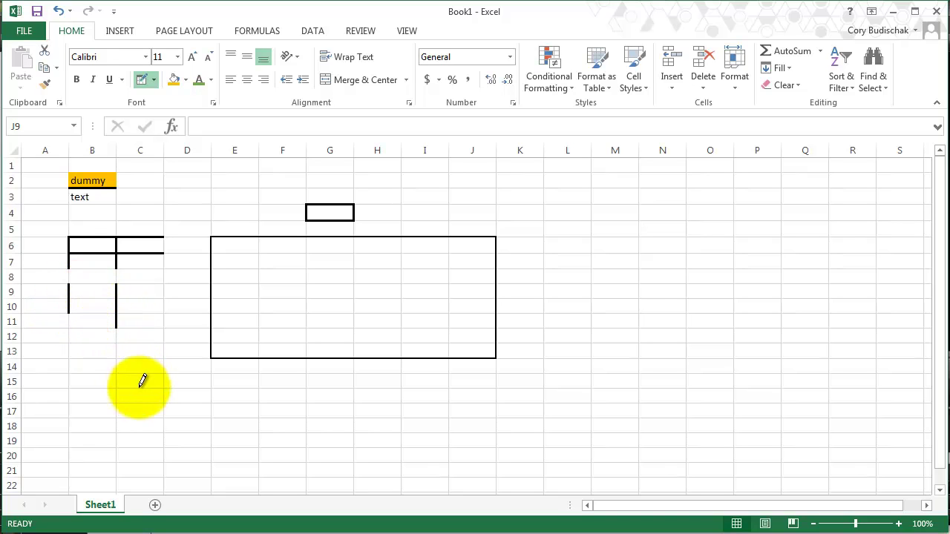
{"action": "left_click_drag", "start_coordinate": [79, 330], "coordinate": [149, 380]}
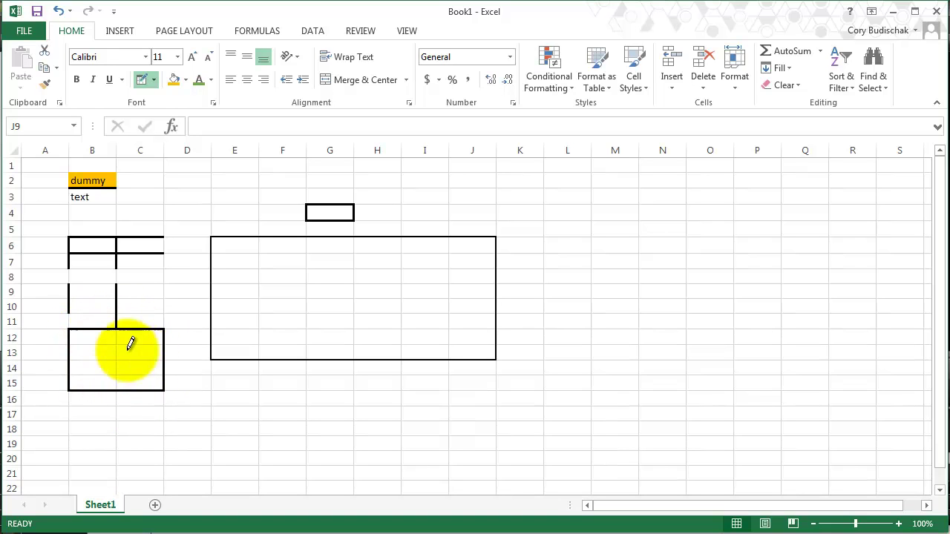
Use Draw Border Grid to put a full grid of borders on the range L5:P13.
{"action": "left_click", "coordinate": [155, 77]}
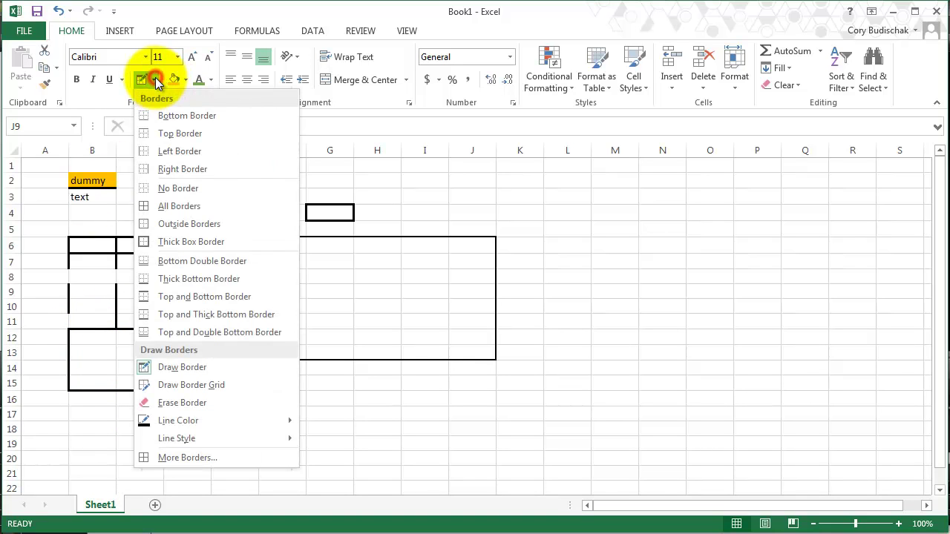
{"action": "left_click", "coordinate": [191, 385]}
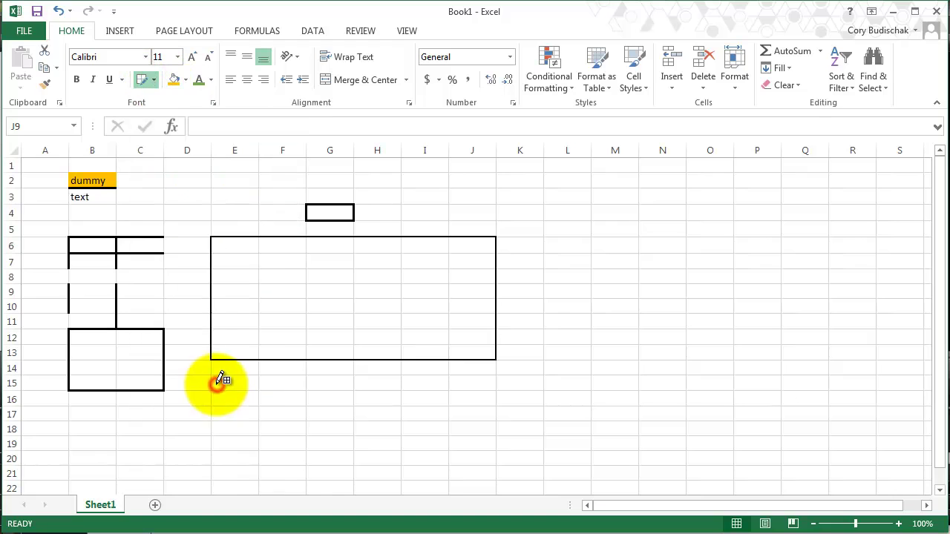
{"action": "left_click_drag", "start_coordinate": [573, 226], "coordinate": [682, 294]}
{"action": "left_click_drag", "start_coordinate": [740, 317], "coordinate": [783, 345]}
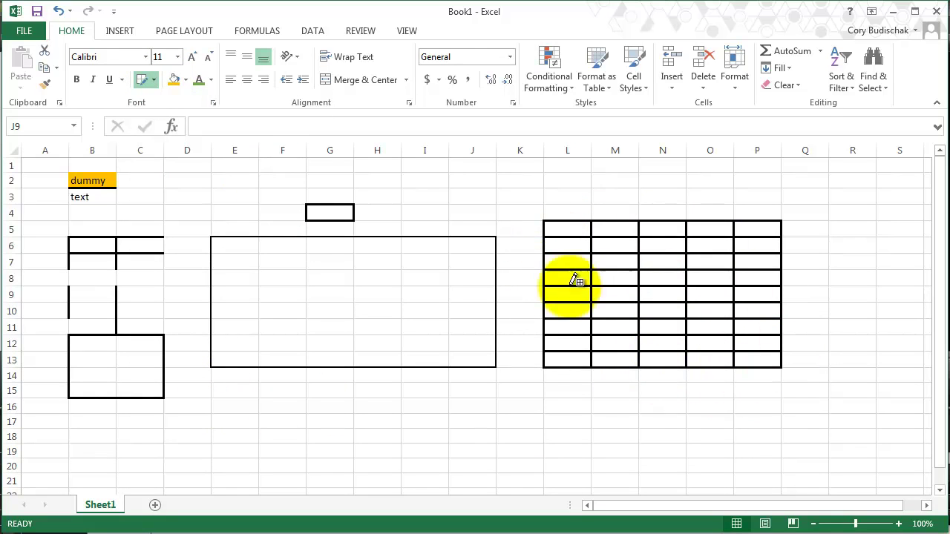
Set the border line color to red and draw a border grid over the range E15:J20.
{"action": "left_click", "coordinate": [154, 79]}
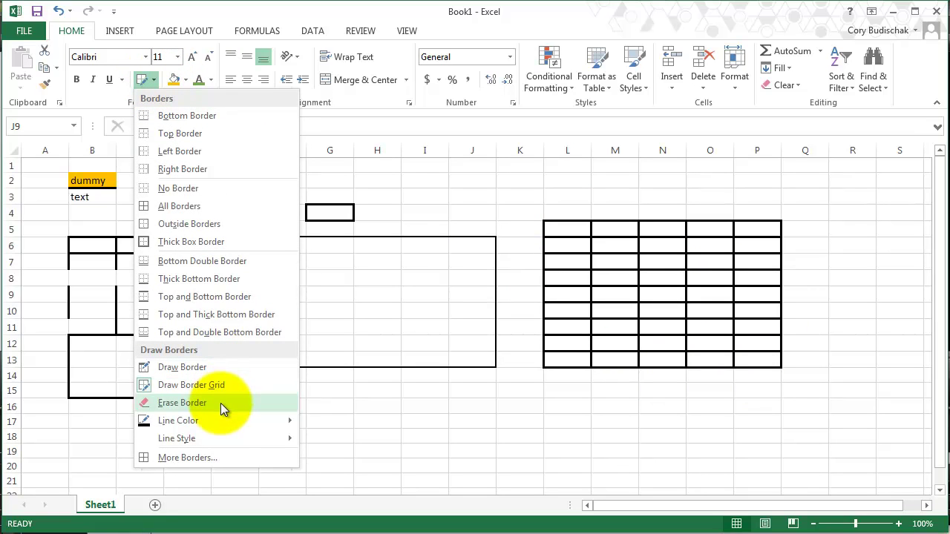
{"action": "mouse_move", "coordinate": [225, 424]}
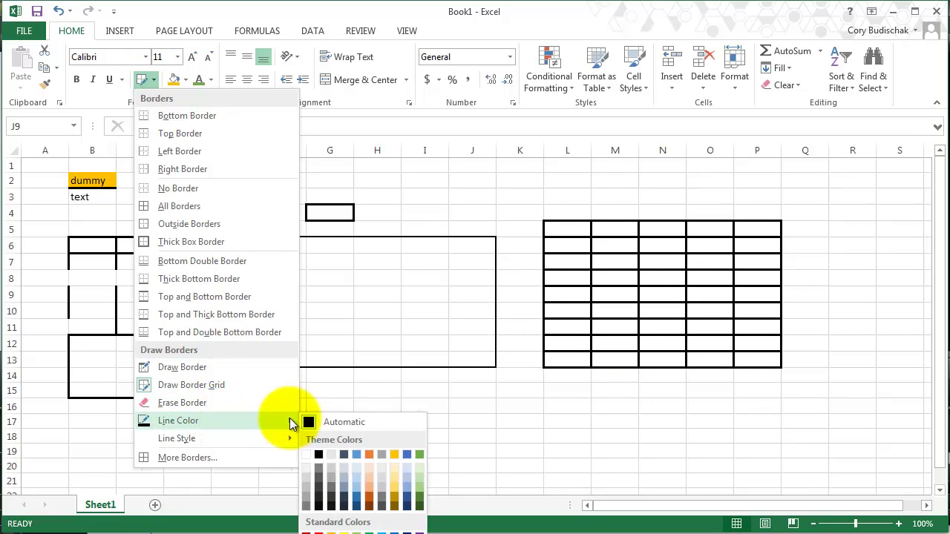
{"action": "left_click", "coordinate": [318, 533]}
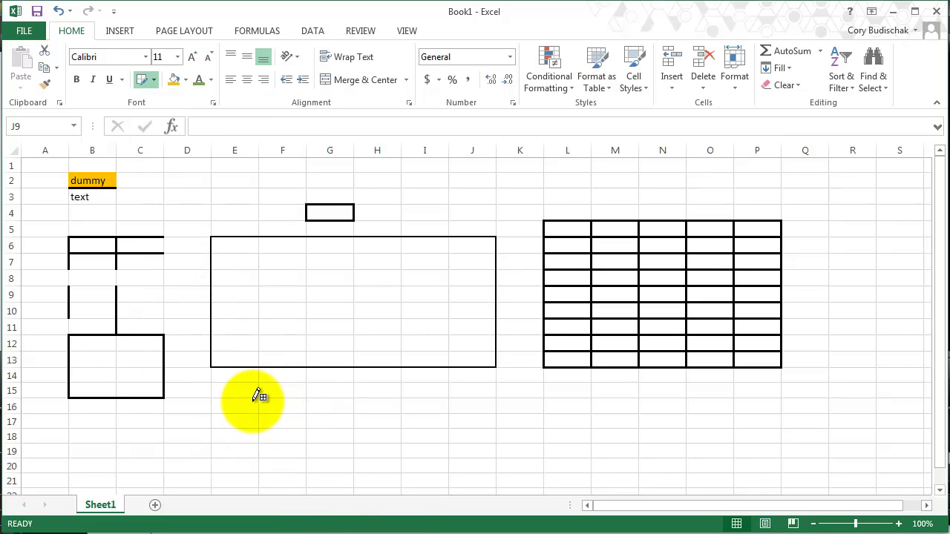
{"action": "left_click_drag", "start_coordinate": [236, 394], "coordinate": [467, 455]}
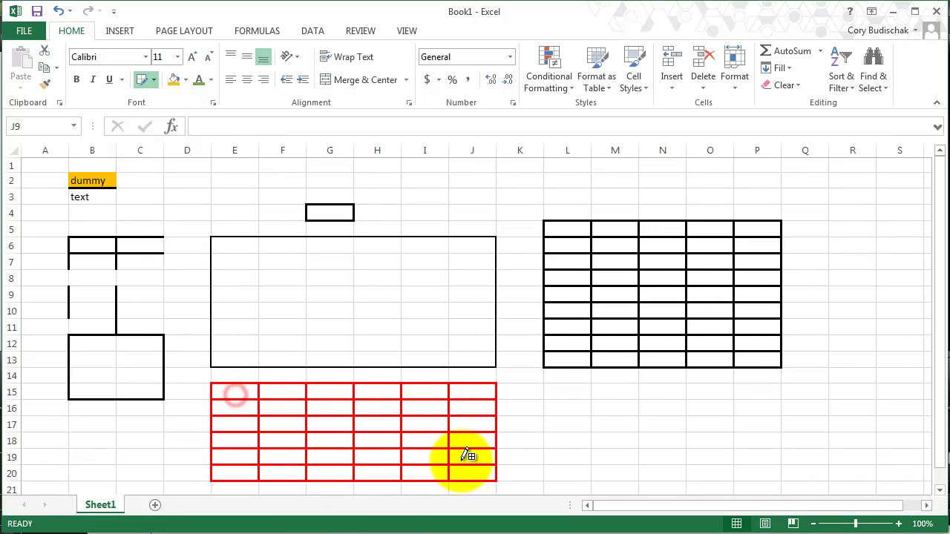
Change the border line style to a thin dotted line and draw a border grid over M15:P19.
{"action": "left_click", "coordinate": [154, 79]}
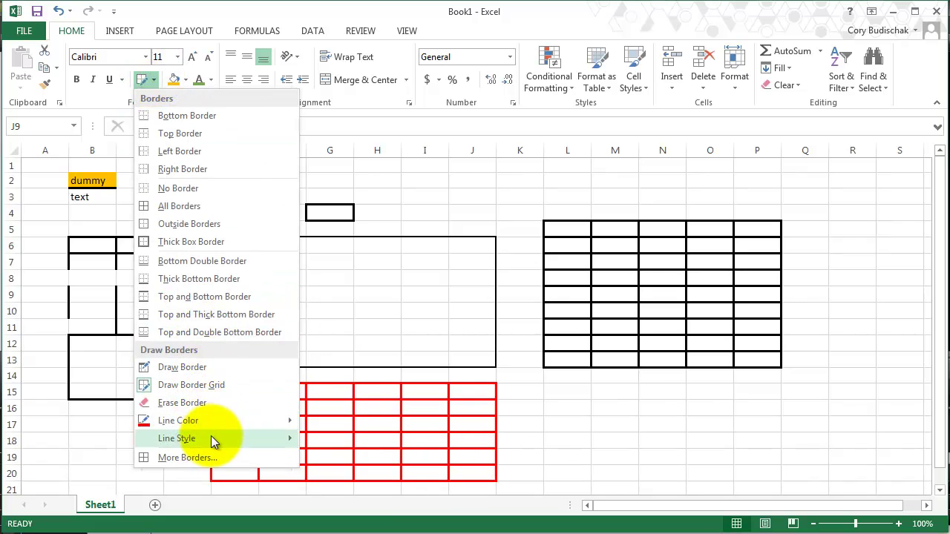
{"action": "mouse_move", "coordinate": [211, 438]}
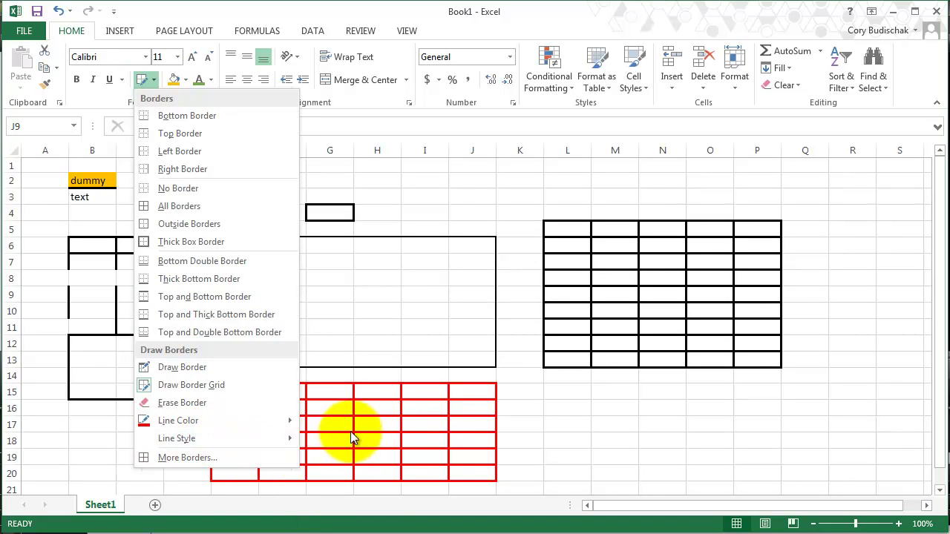
{"action": "left_click", "coordinate": [361, 416]}
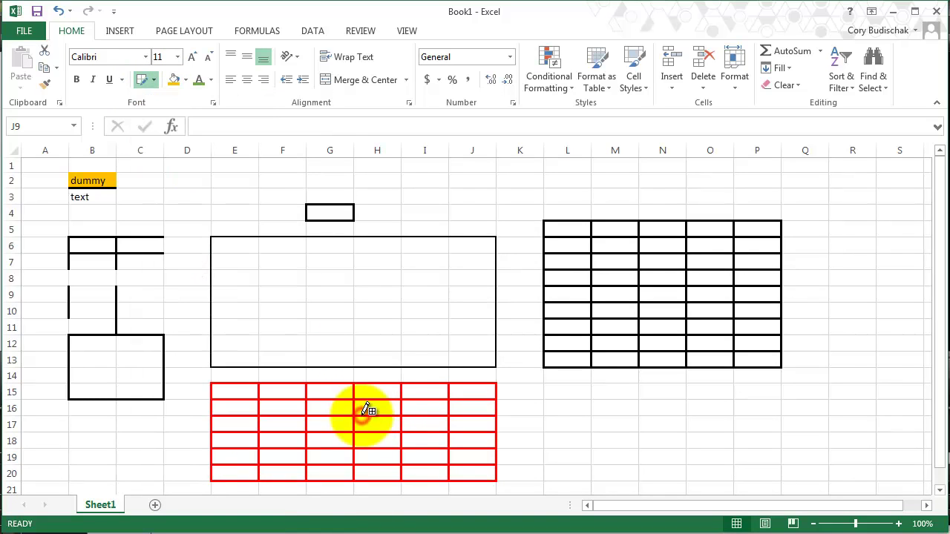
{"action": "mouse_move", "coordinate": [616, 391]}
{"action": "left_mouse_down"}
{"action": "mouse_move", "coordinate": [753, 445]}
{"action": "mouse_move", "coordinate": [566, 452]}
{"action": "left_mouse_up"}
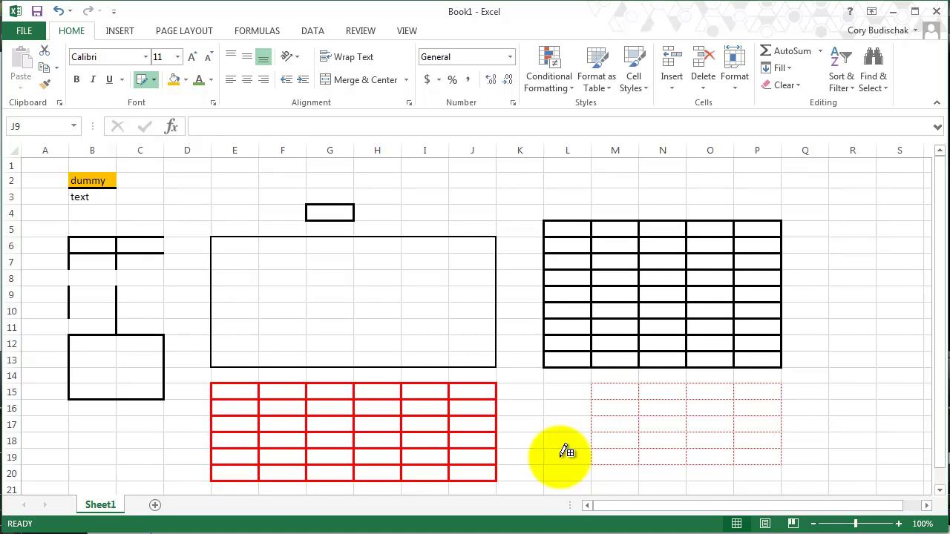